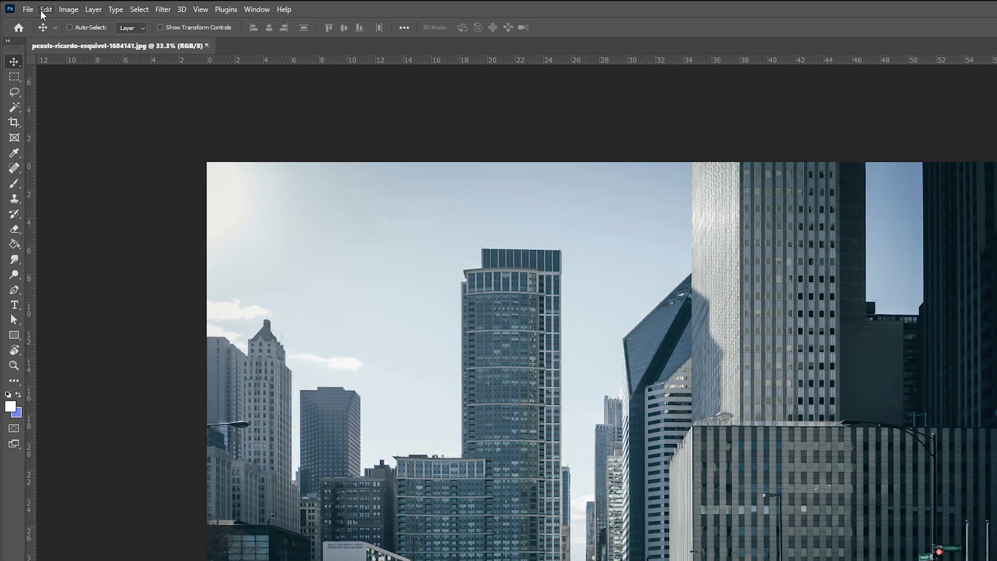
- Start Sky Replacement on the city photo and move its dialog away from the buildings
left_click(45, 9)
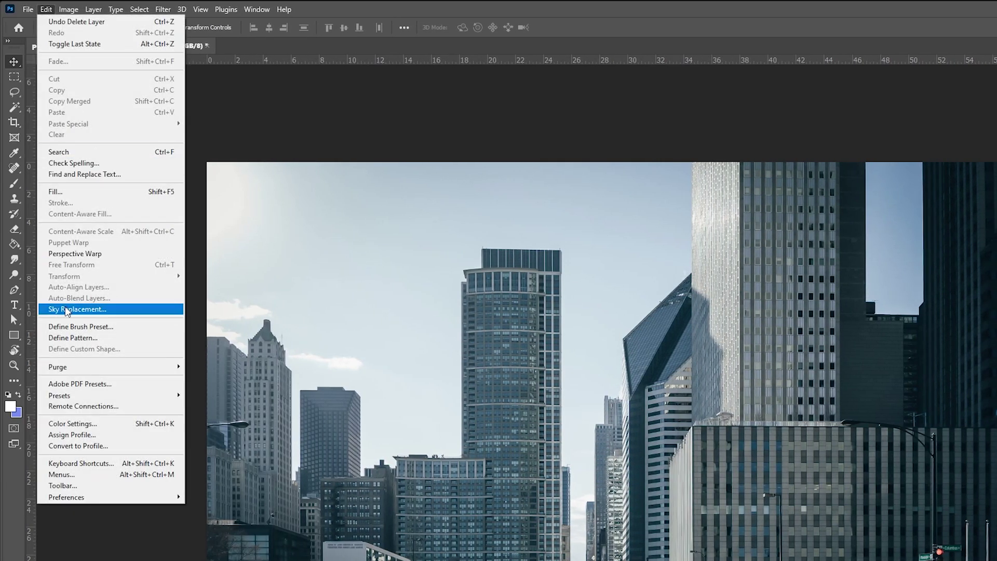
left_click(78, 309)
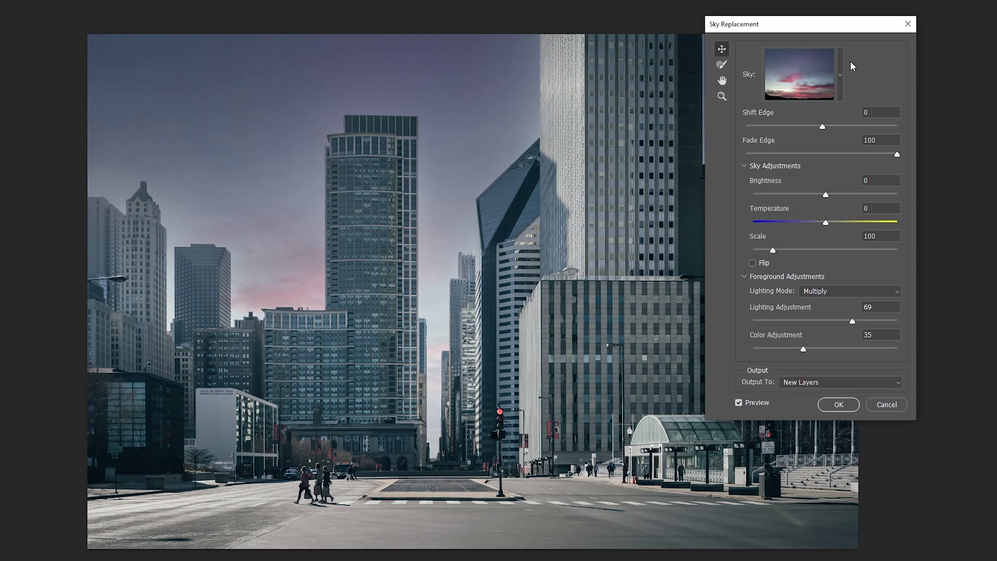
left_click_drag(797, 26, 903, 52)
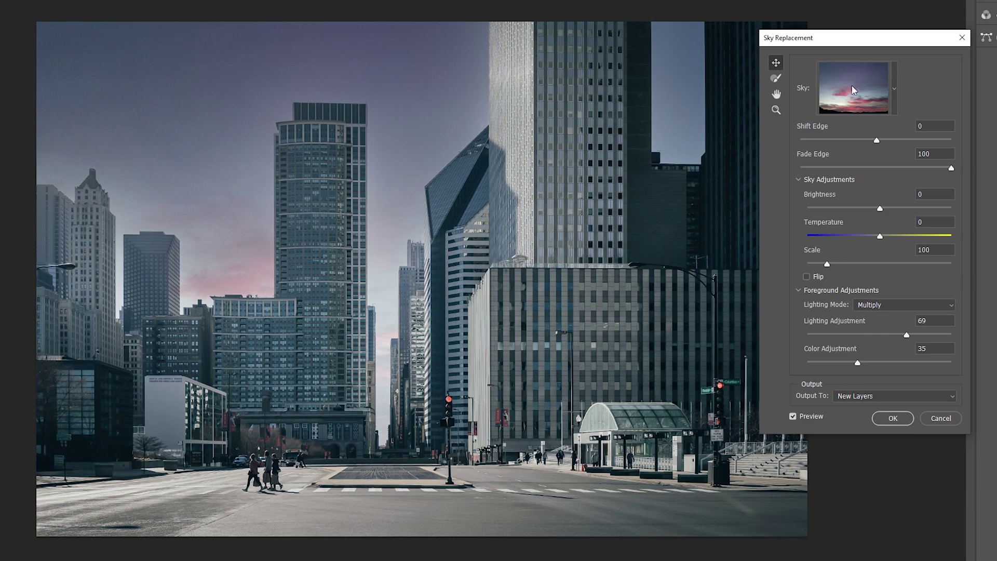
- Choose the purple and red sunset preset with the glowing horizon, just above the grey clouds preset, as the replacement sky
left_click(894, 79)
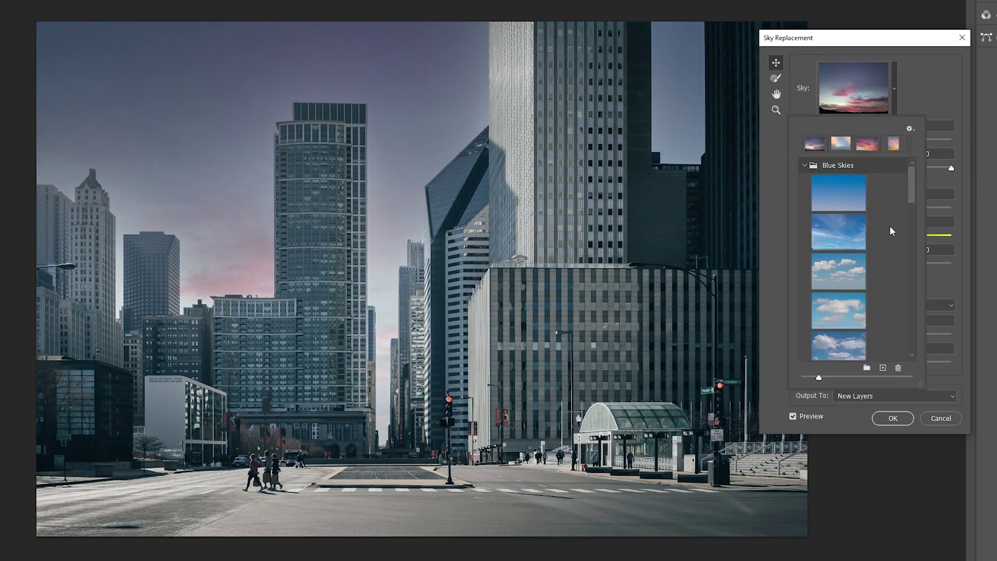
scroll(891, 229, "down", 10)
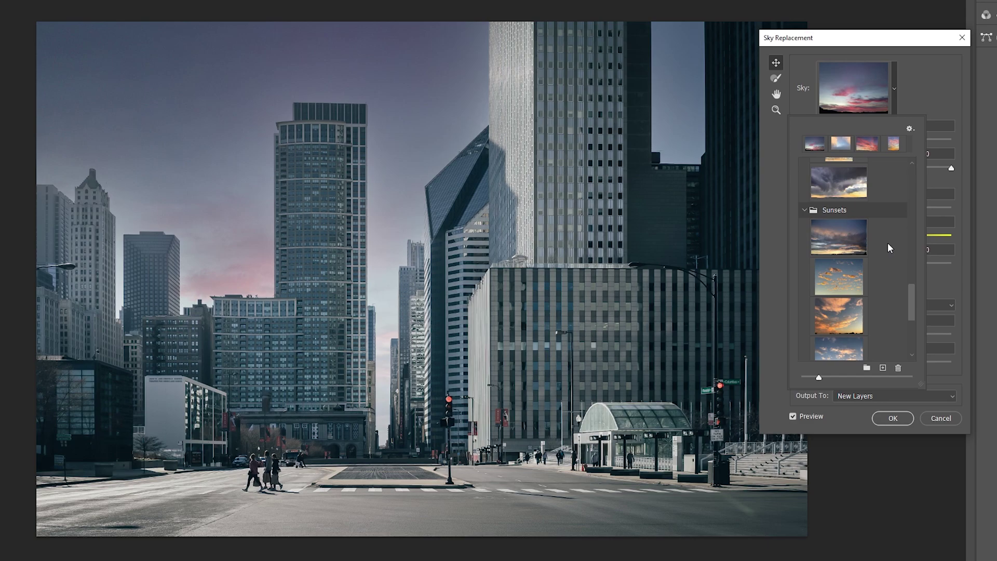
scroll(887, 242, "down", 3)
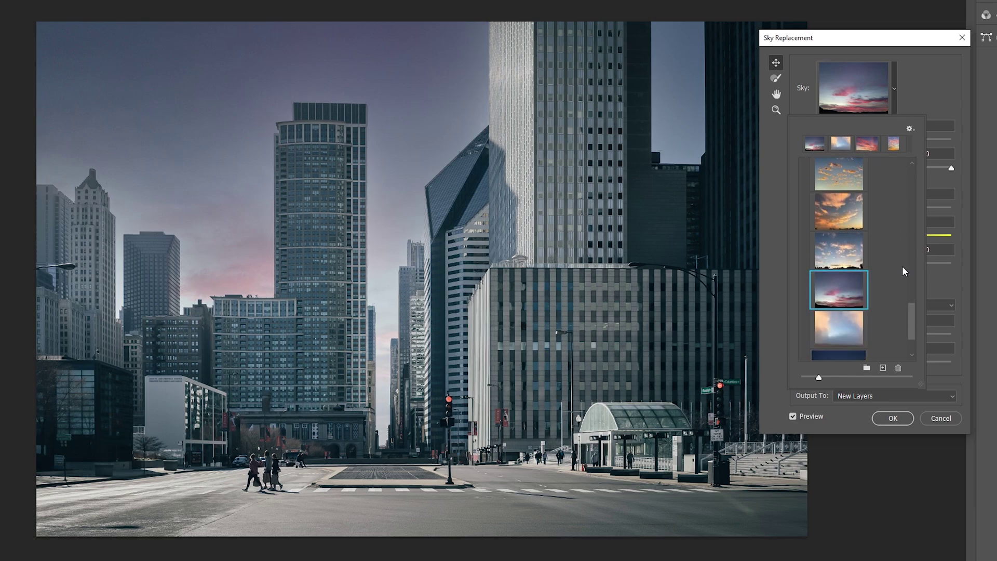
scroll(889, 265, "down", 2)
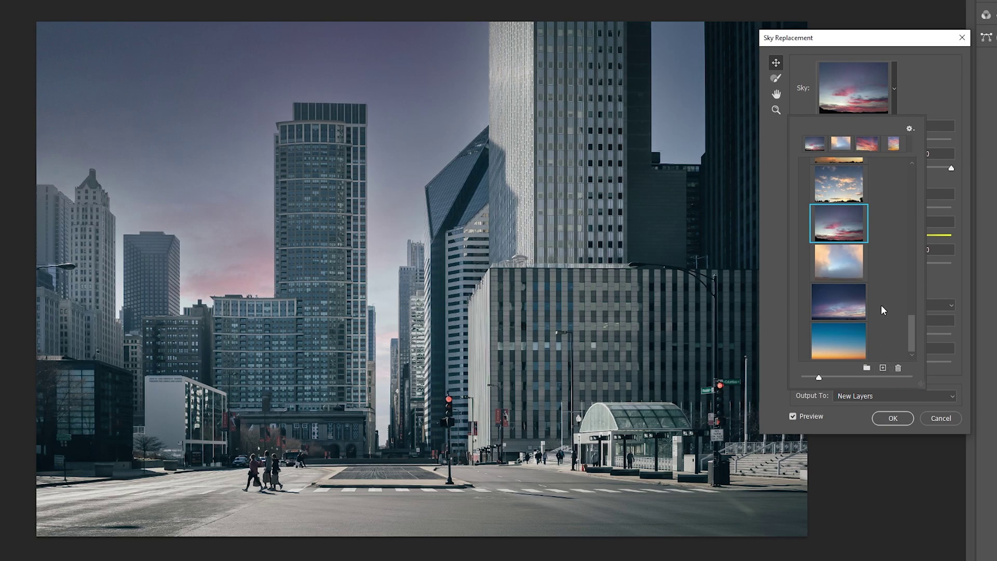
scroll(882, 270, "up", 5)
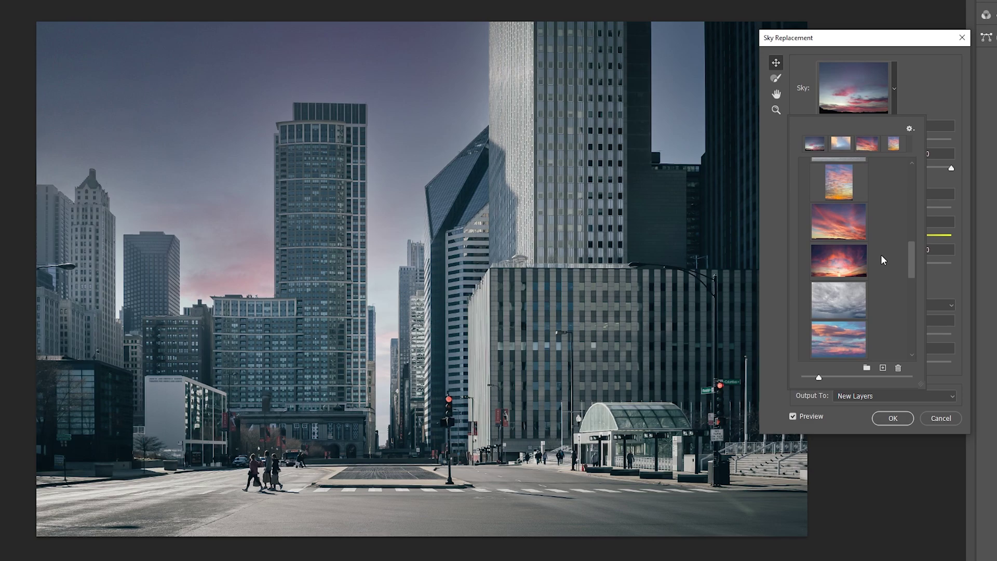
left_click(847, 260)
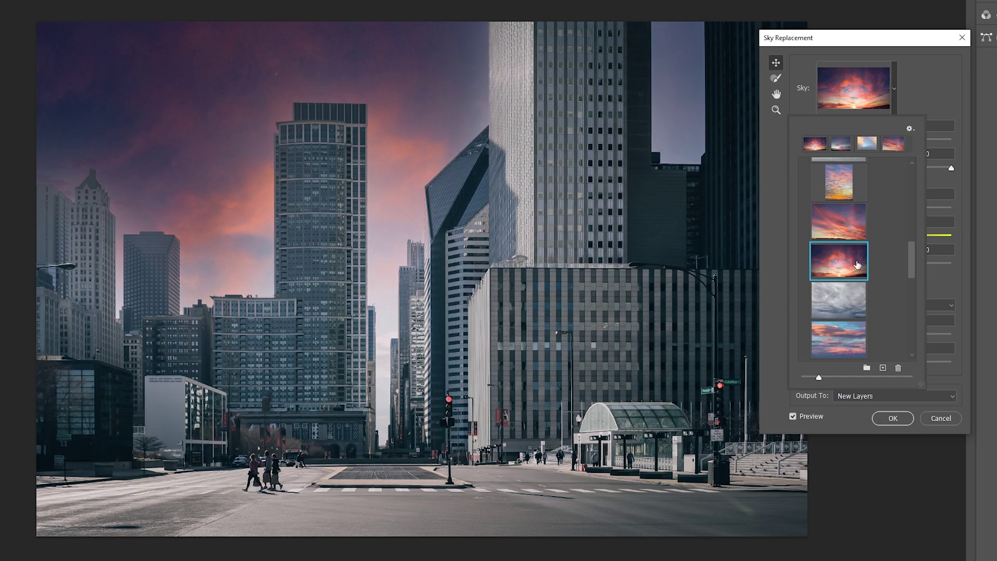
left_click(932, 88)
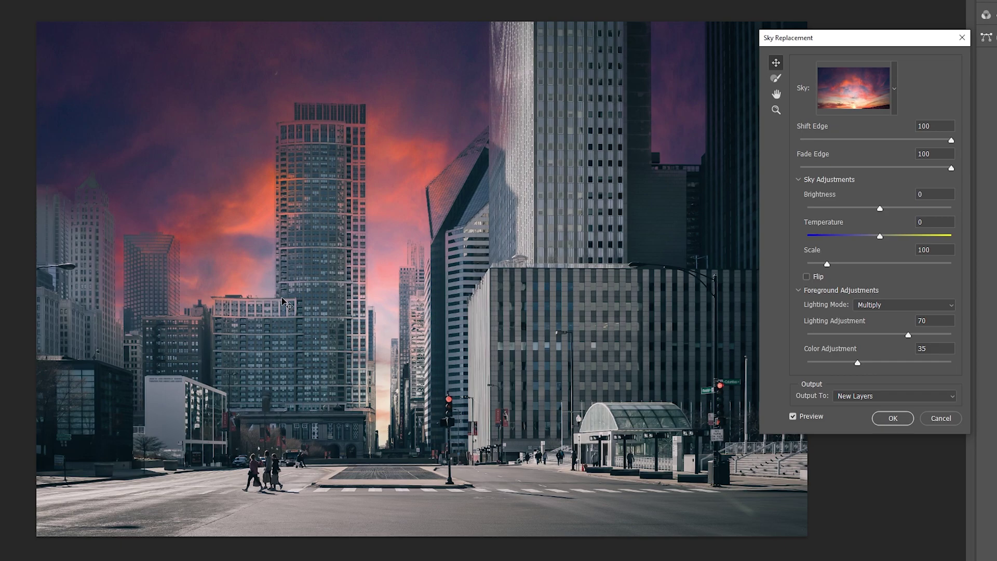
- Refine the sky's blend with the buildings by setting Shift Edge to 0 and Fade Edge to 60
left_click_drag(889, 141, 875, 140)
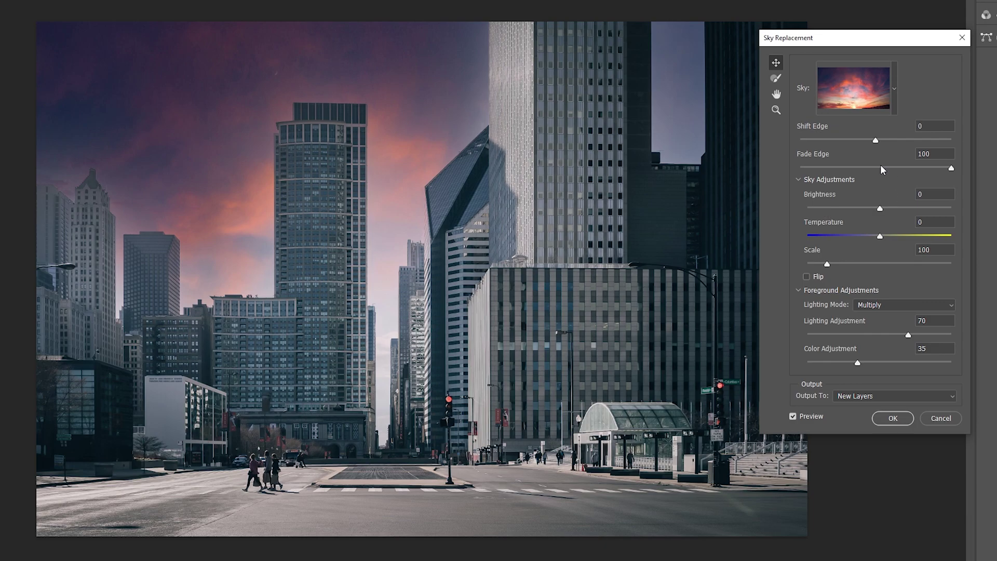
left_click_drag(896, 167, 766, 175)
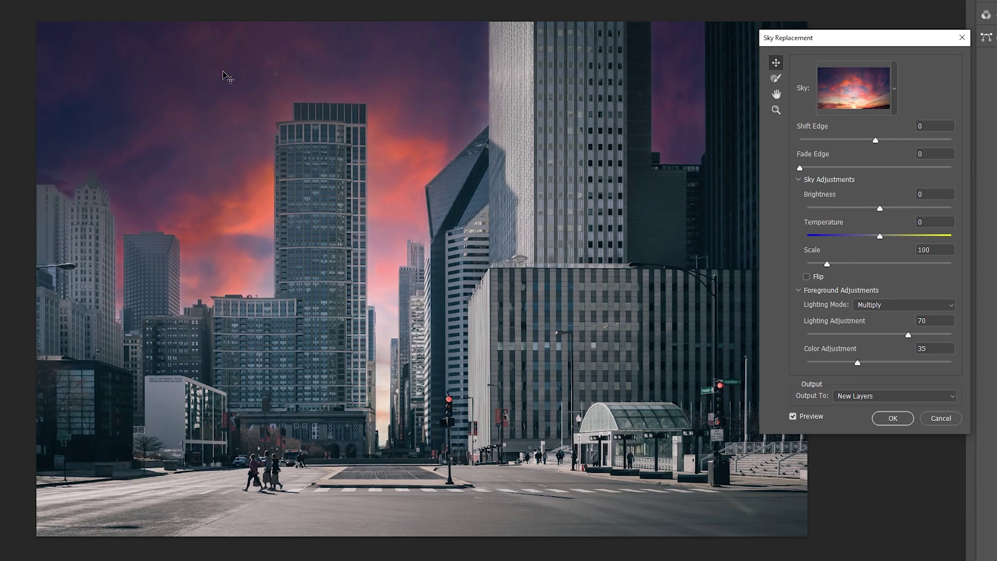
left_click_drag(841, 166, 932, 154)
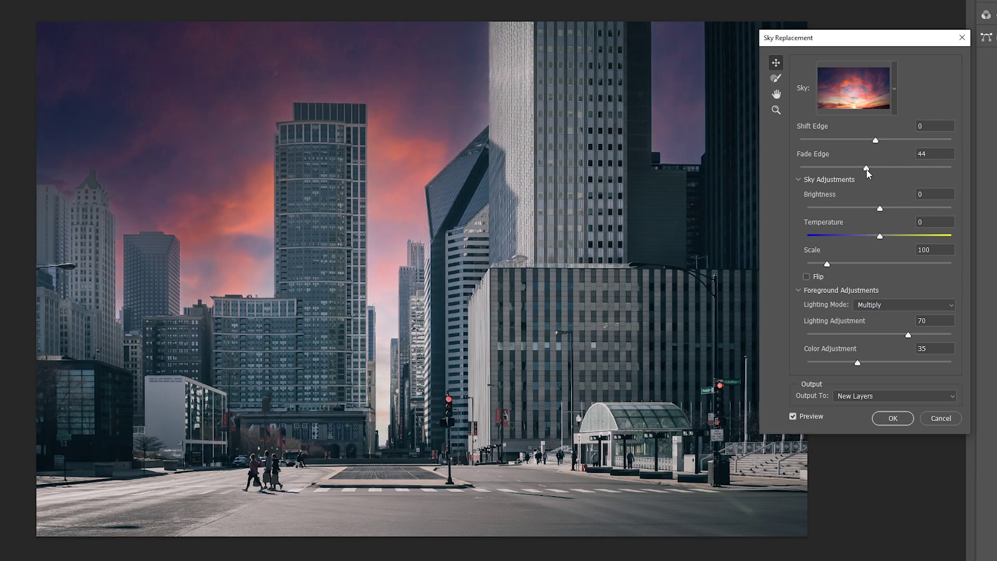
left_click_drag(866, 169, 892, 169)
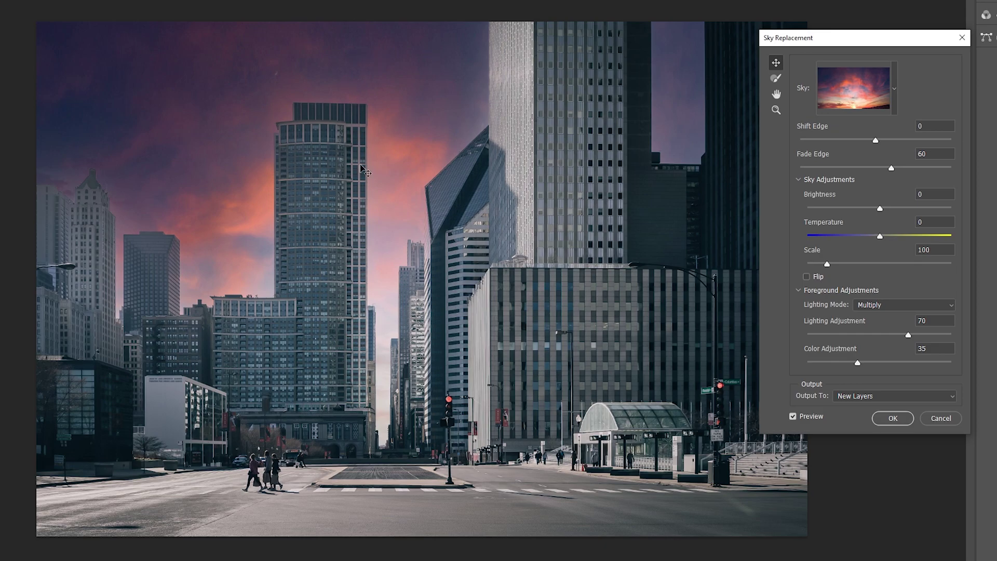
- Darken and warm the new sky with Brightness at -40 and Temperature at 22
left_click_drag(880, 209, 856, 210)
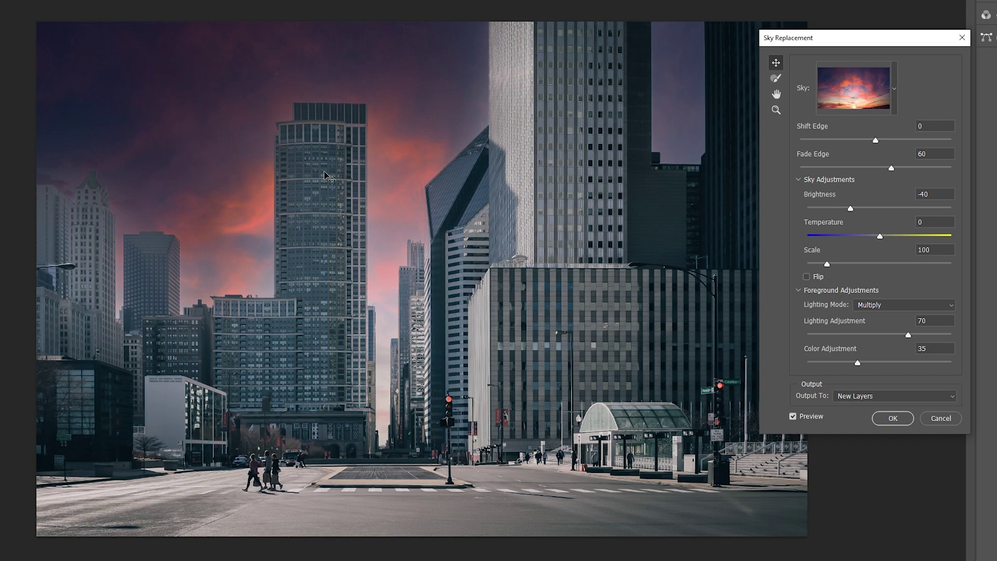
left_click(878, 236)
type("100")
left_click(875, 236)
left_click_drag(878, 235, 846, 236)
left_click(896, 236)
- Keep the sky's scale at 100 and flip the sky image horizontally
mouse_move(828, 265)
left_mouse_down()
mouse_move(853, 264)
mouse_move(829, 266)
left_mouse_up()
key("ctrl+a")
type("100")
left_click(807, 276)
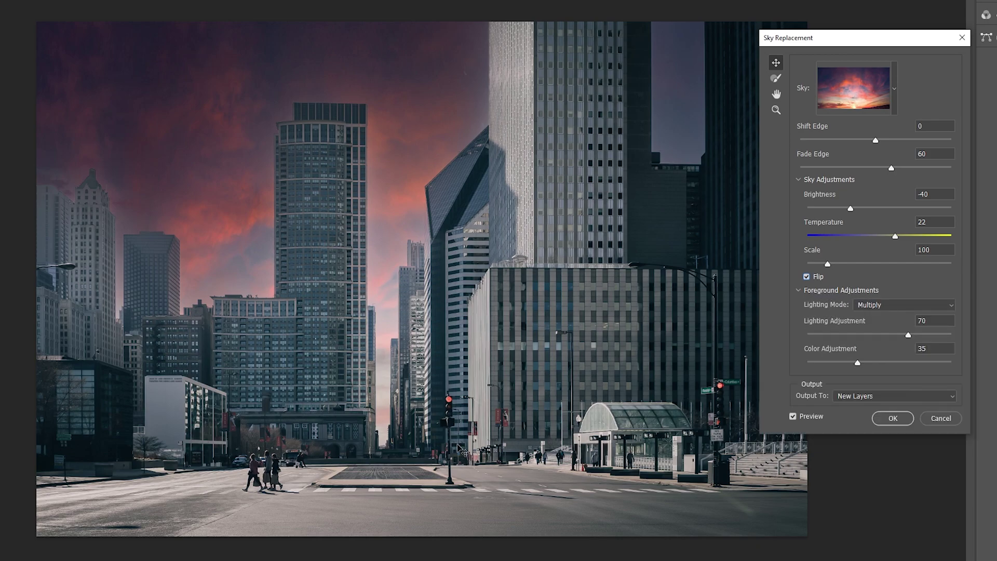
- Try the Screen lighting mode on the foreground and switch back to Multiply
left_click(873, 310)
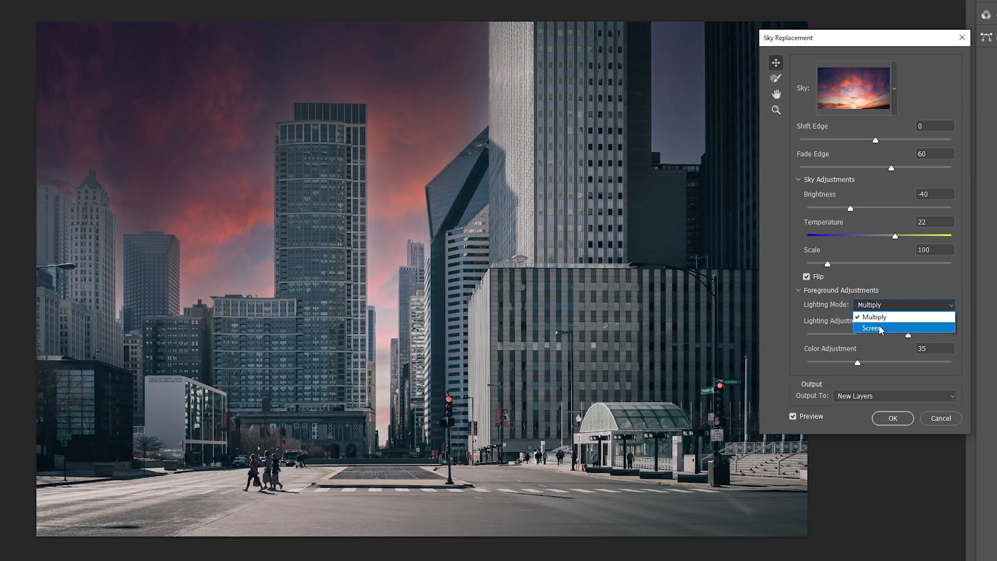
left_click(883, 328)
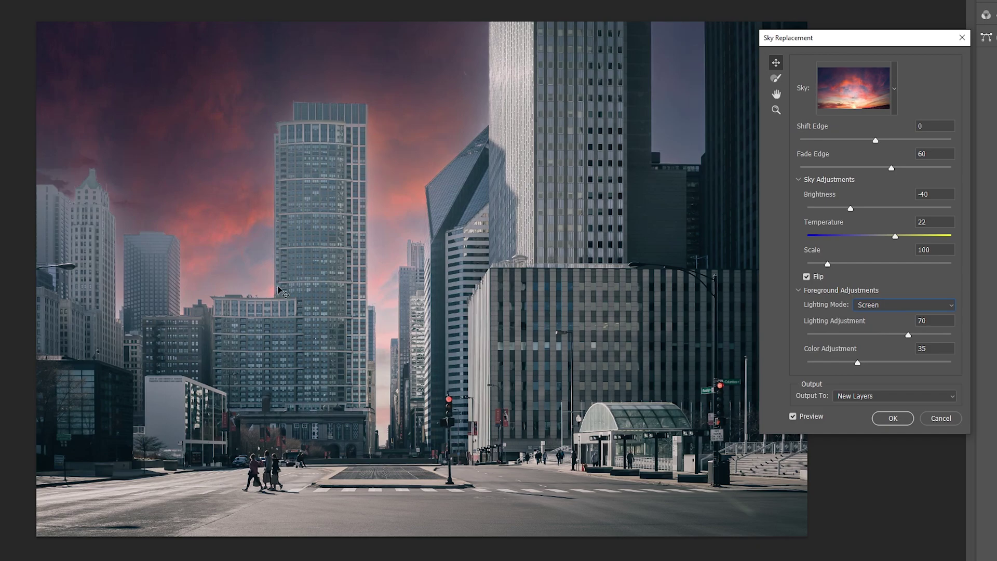
left_click(879, 304)
left_click(862, 314)
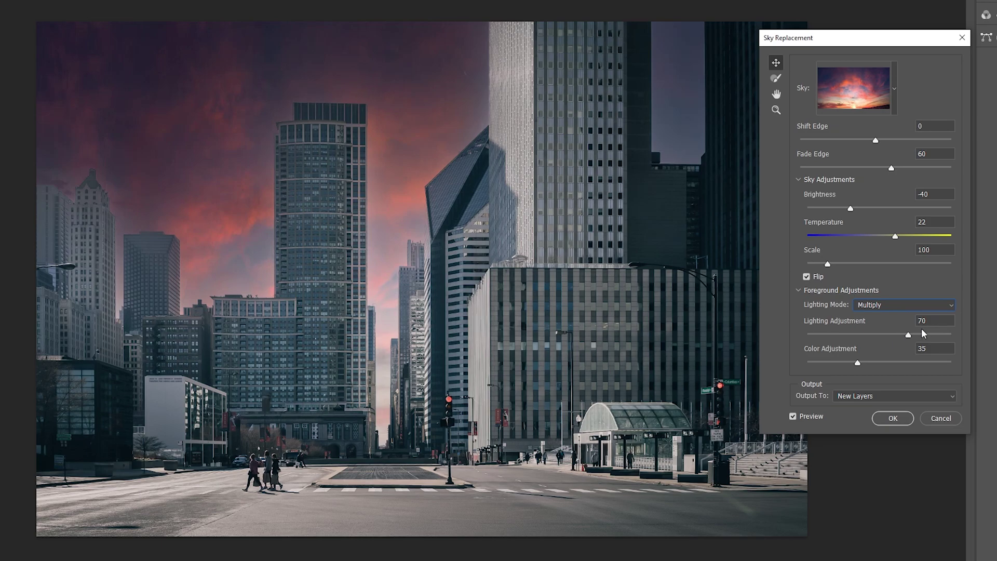
- Match the foreground to the sunset with Lighting Adjustment at 89 and Color Adjustment at 72
left_click_drag(909, 335, 931, 333)
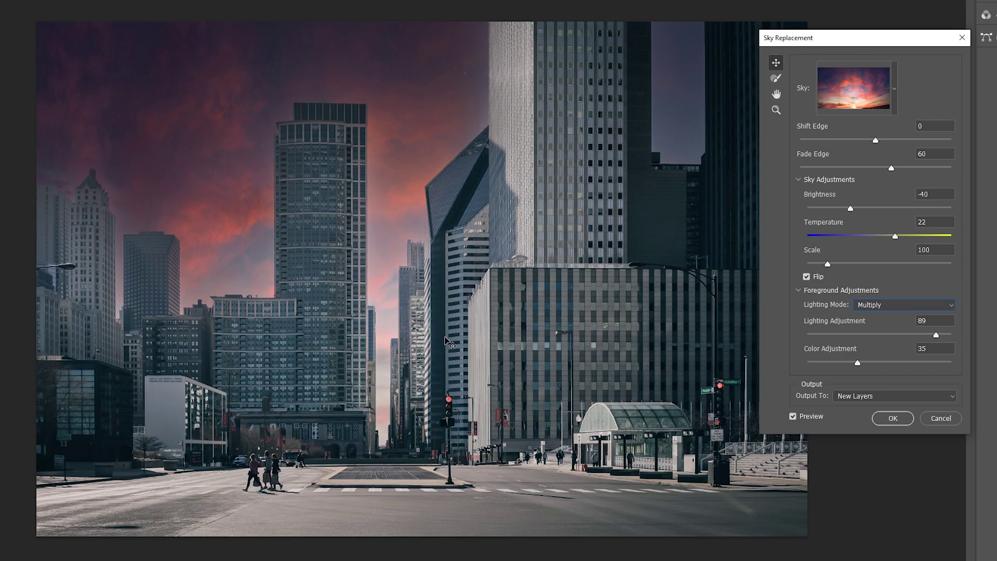
left_click_drag(858, 362, 907, 363)
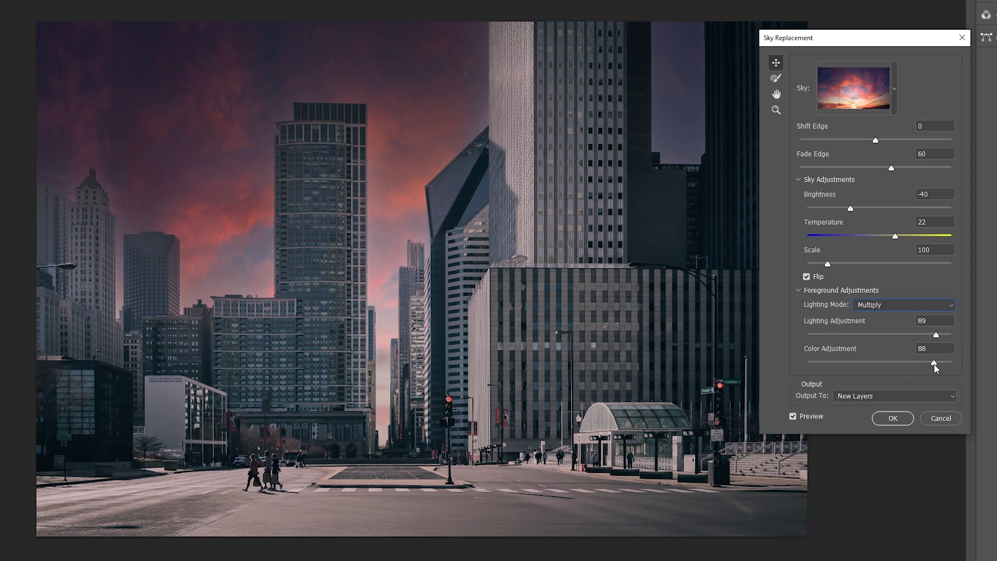
left_click_drag(939, 361, 345, 362)
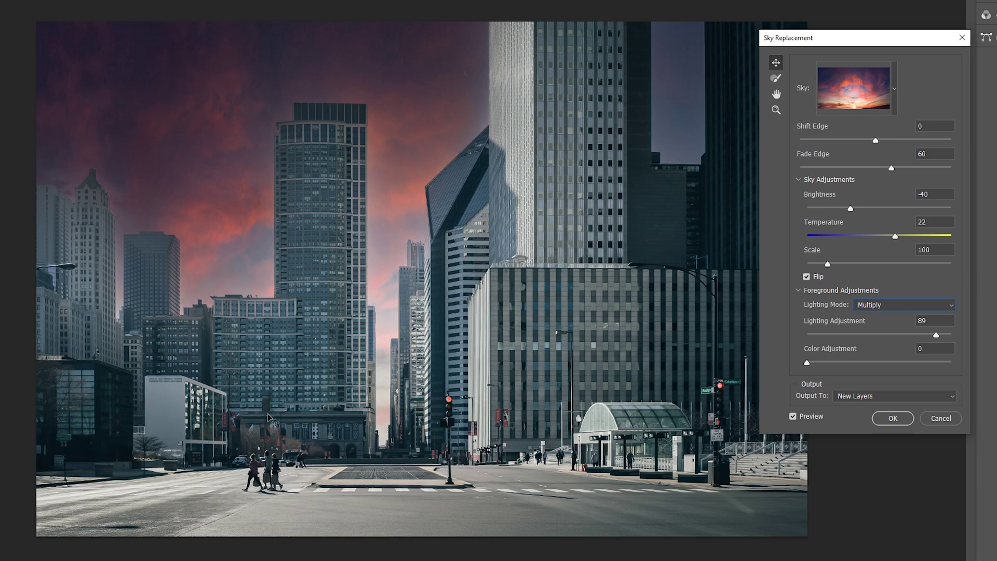
left_click_drag(807, 363, 912, 361)
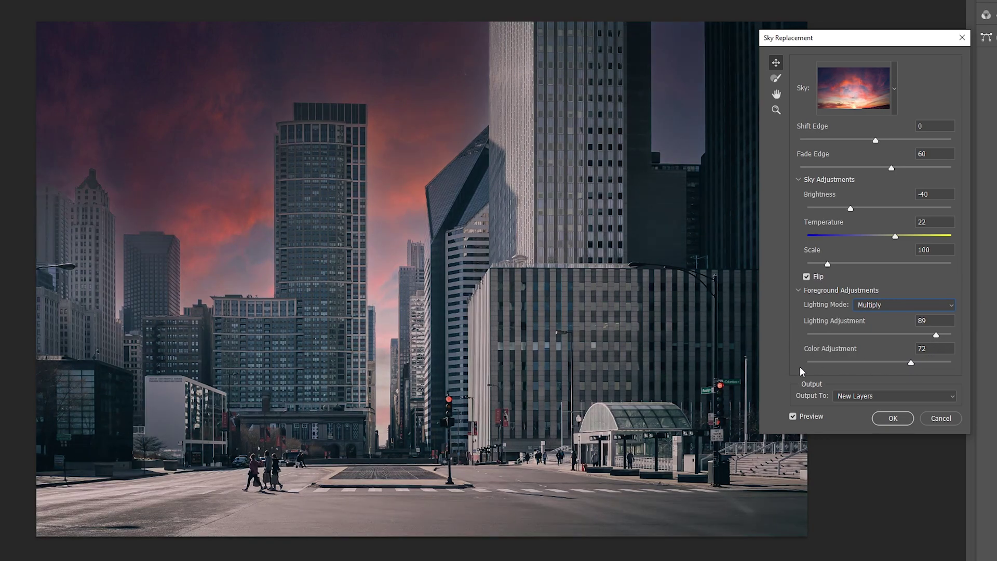
- Keep the output set to New Layers and apply the sky replacement
left_click(878, 397)
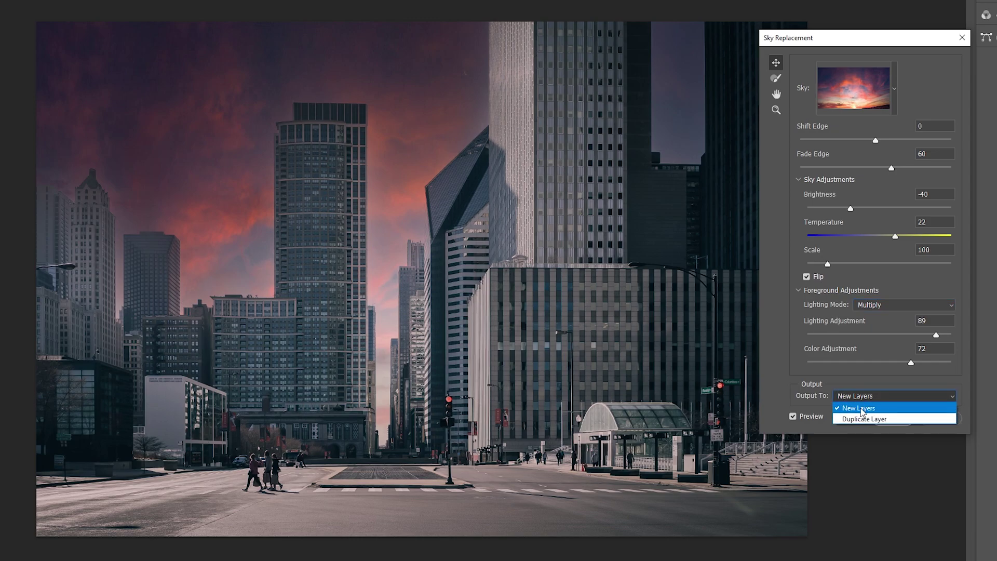
left_click(769, 365)
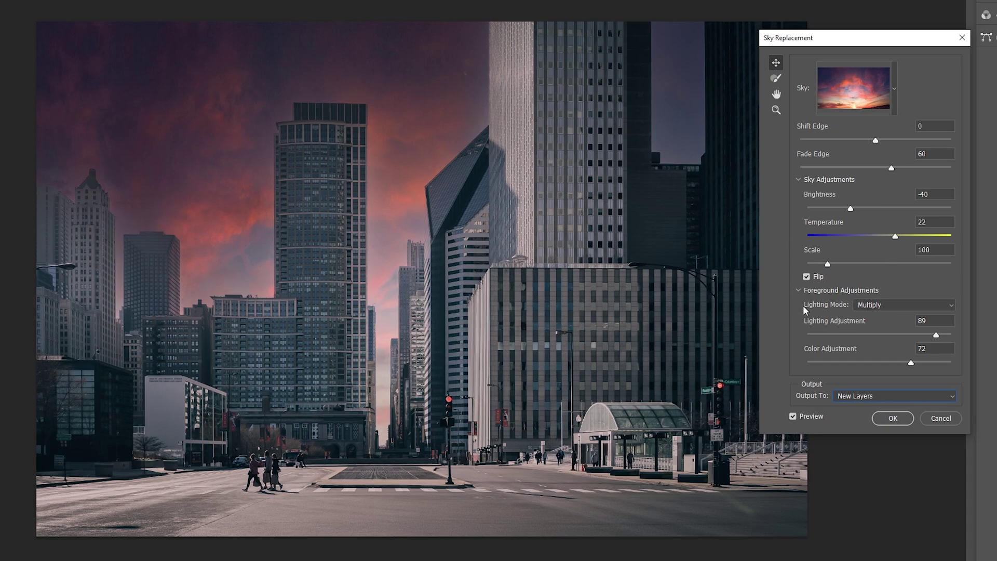
left_click(892, 419)
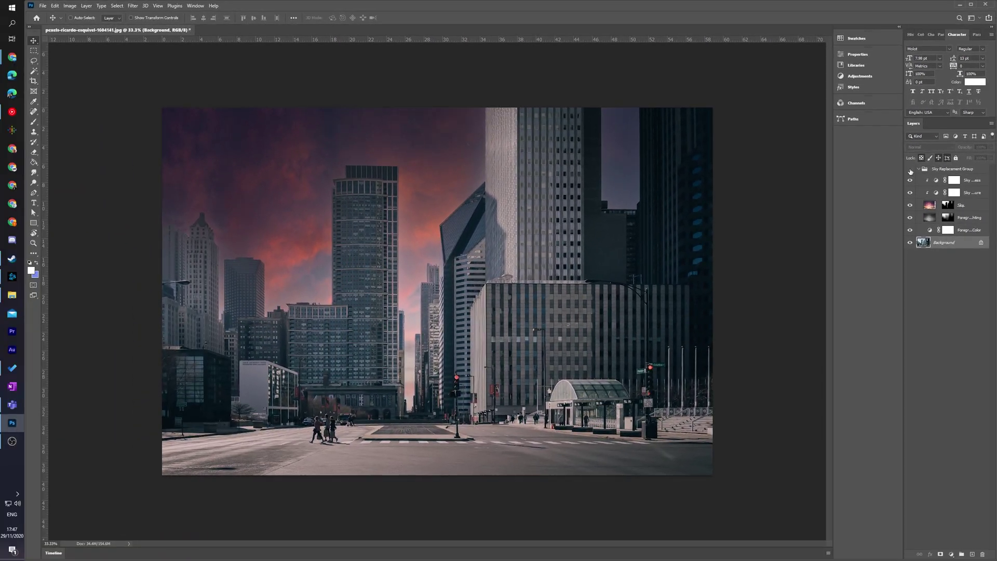
- Toggle the visibility of the Sky Replacement Group to compare the photo before and after the edit
left_click(882, 234)
left_click(910, 170)
left_click(911, 169)
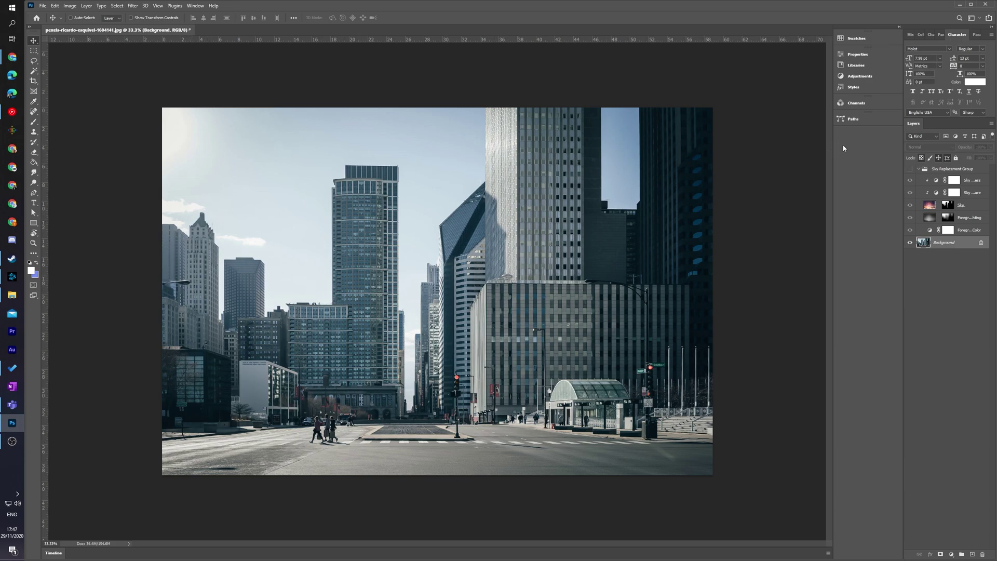
left_click(910, 170)
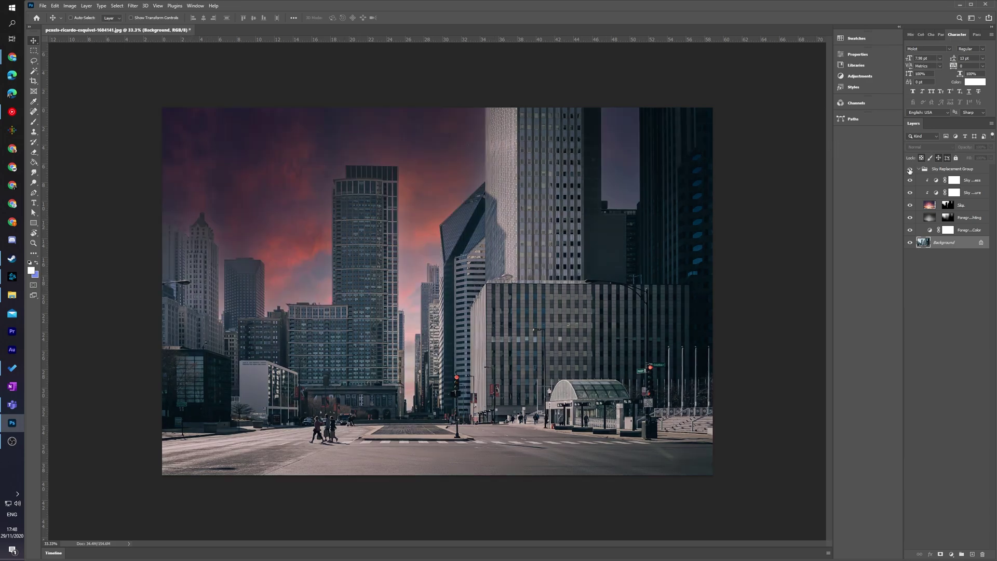
left_click(911, 171)
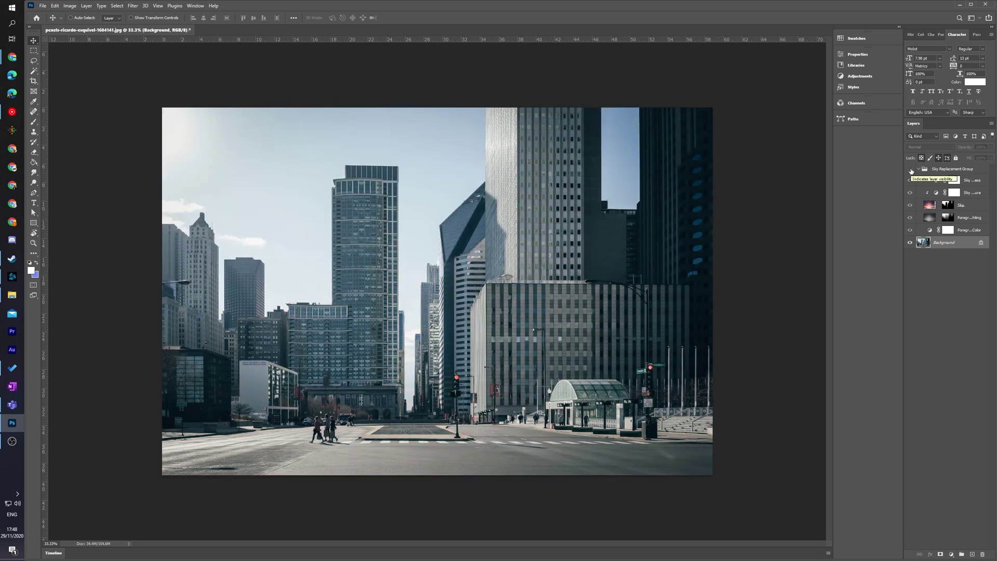